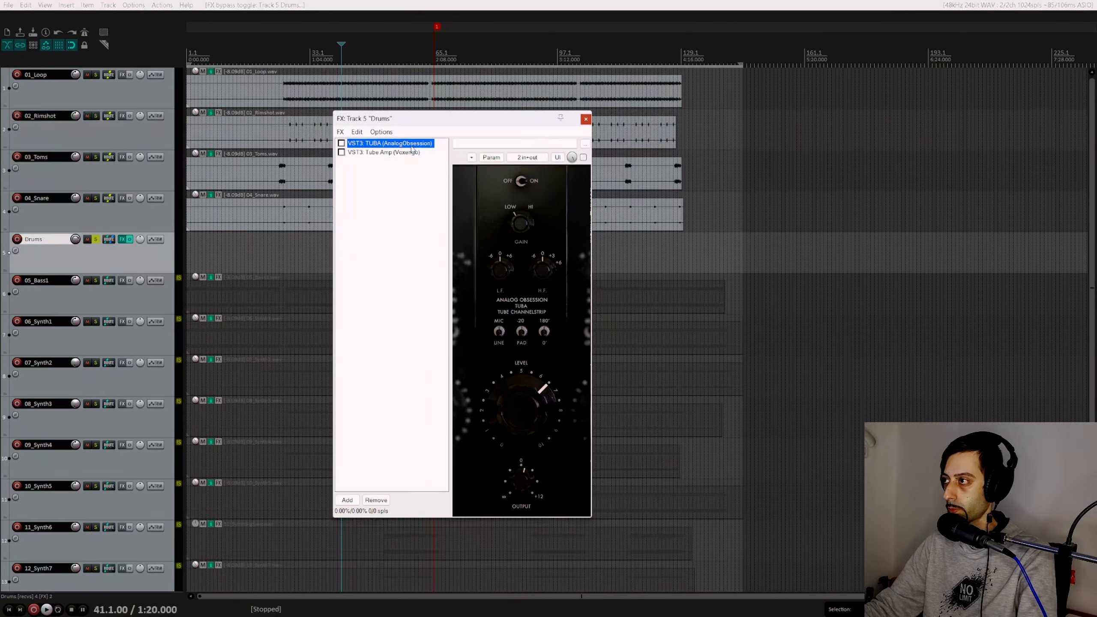
Step: View the Tube Amp and TUBA plugins on the Drums track and audition the soloed drums with both plugins bypassed
click(398, 152)
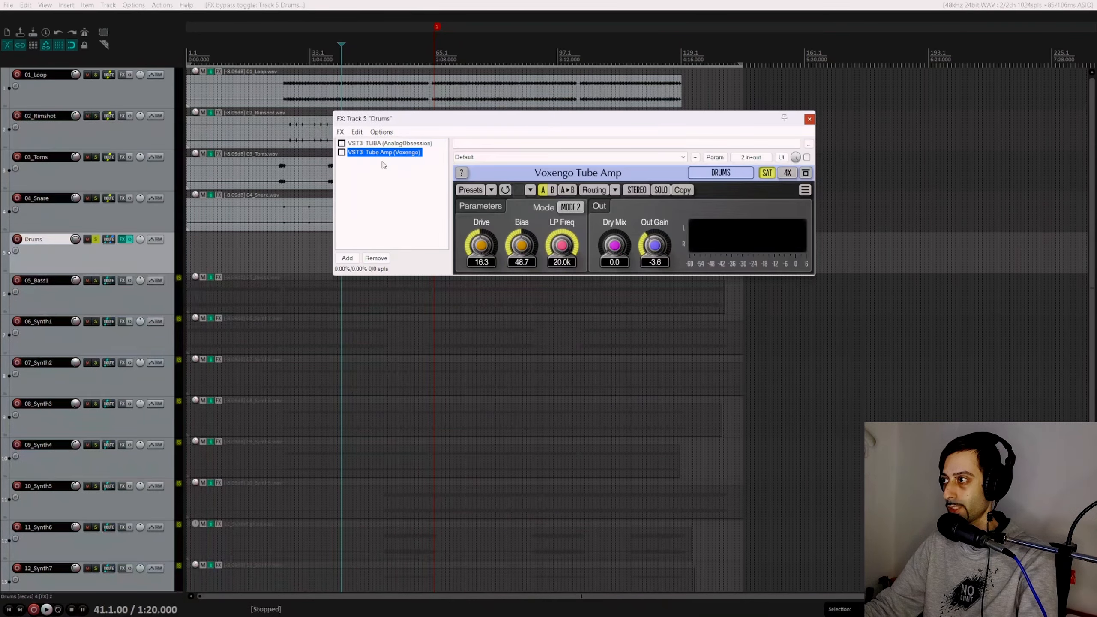
key(Up)
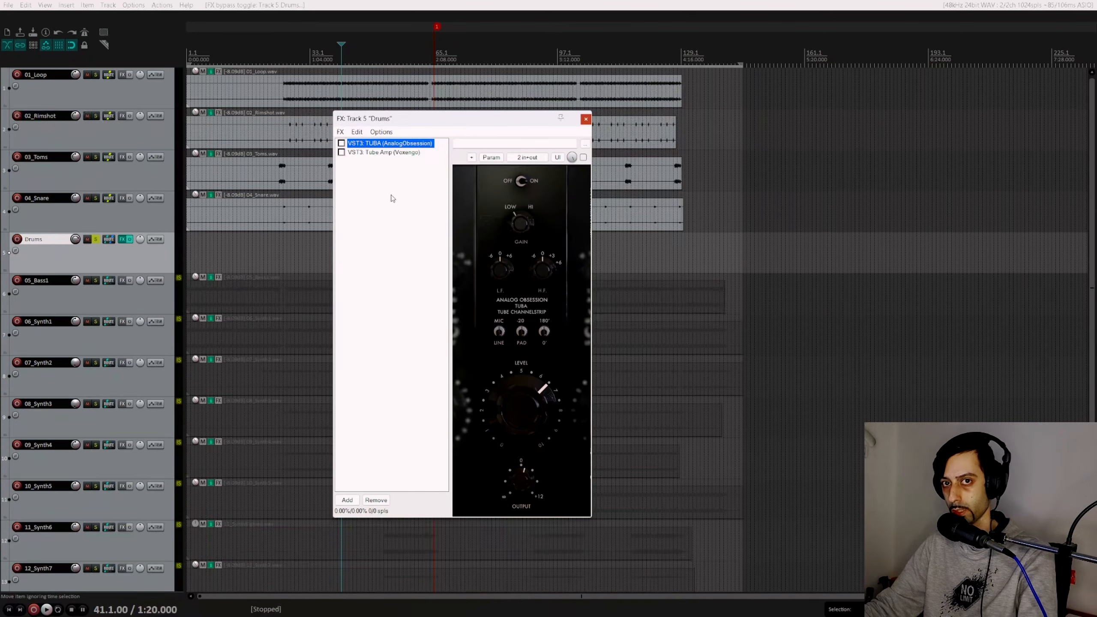
key(space)
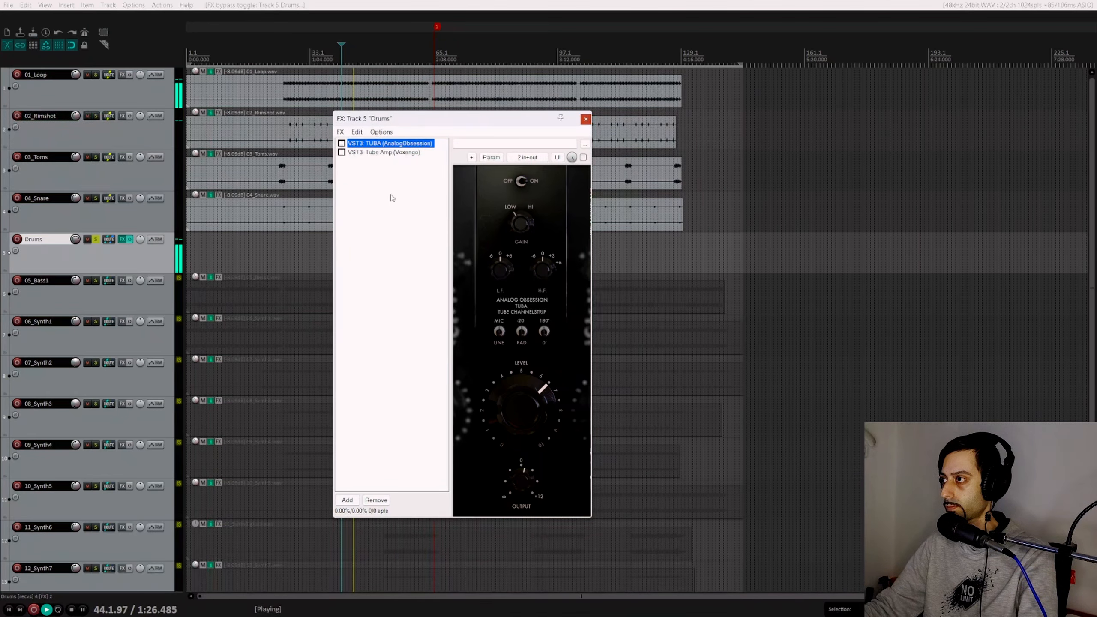
key(space)
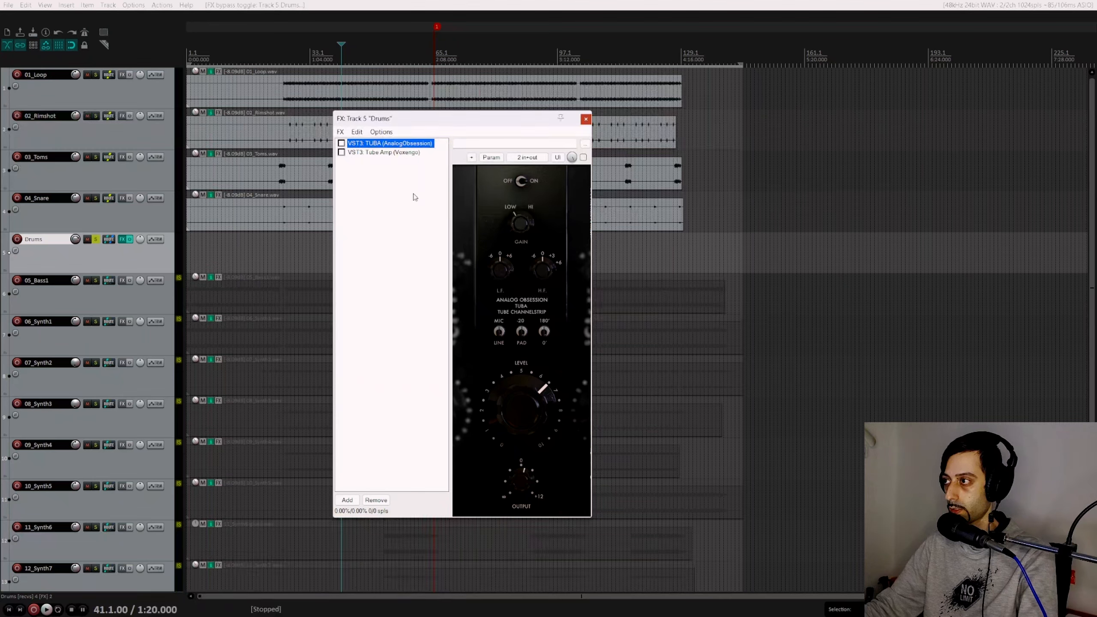
Step: Enable the TUBA plugin on the Drums track while the soloed drums play, and listen to the difference
key(space)
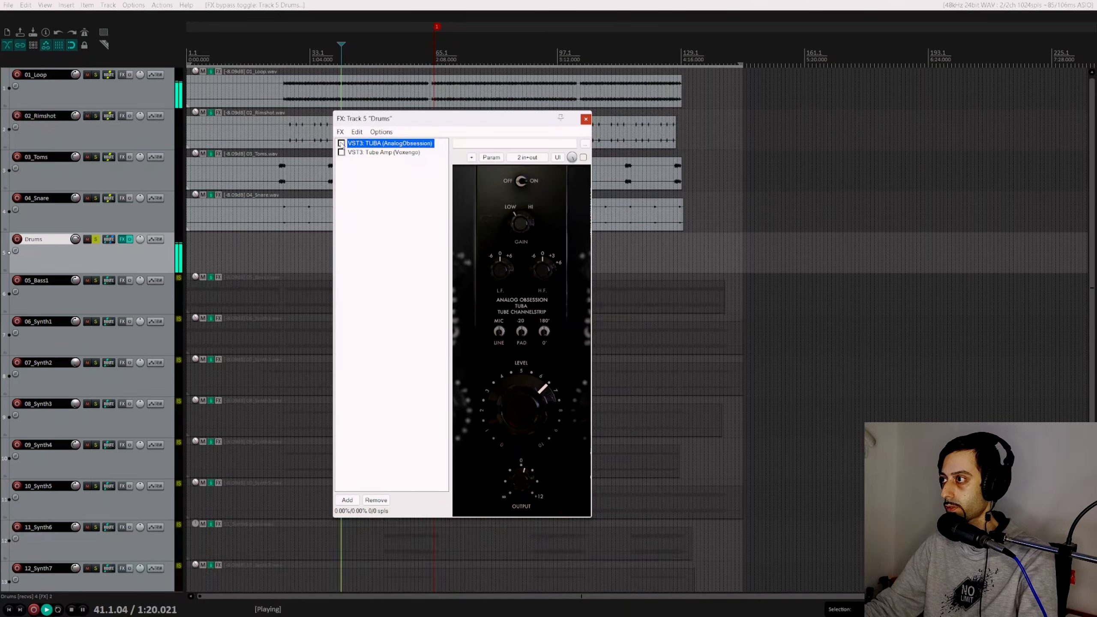
click(342, 144)
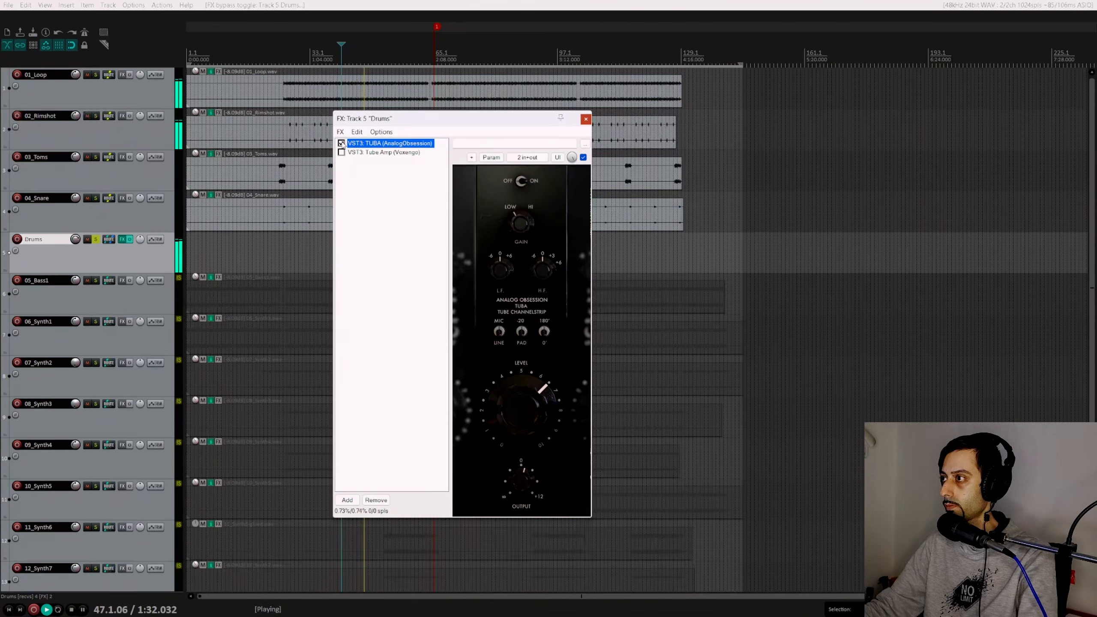
key(space)
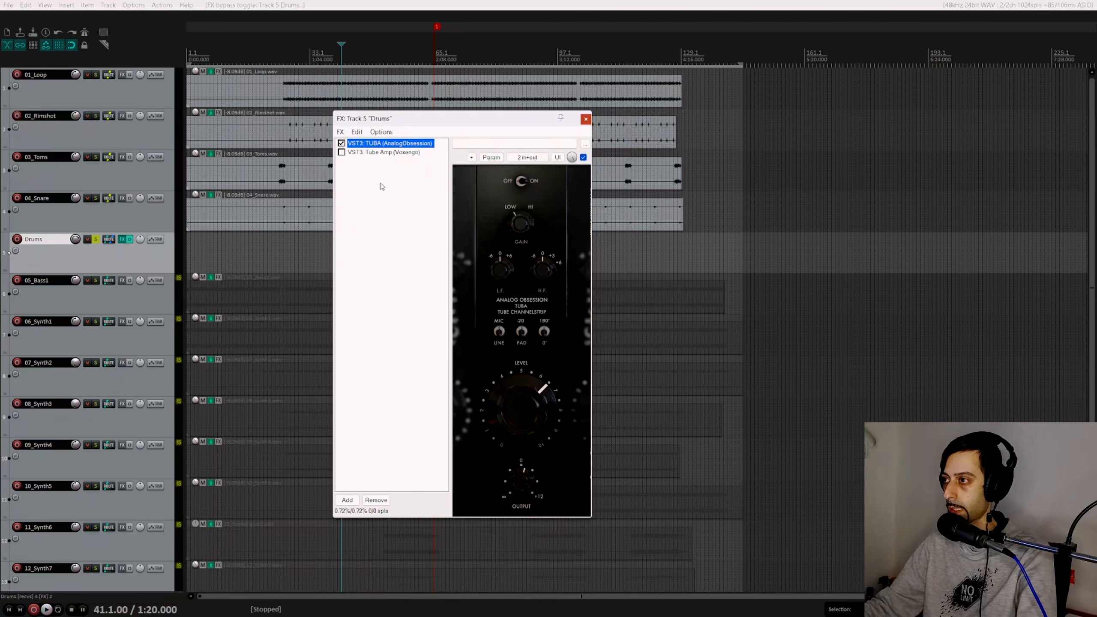
Step: Enable the Voxengo Tube Amp on the Drums track during playback to hear it together with TUBA
click(367, 153)
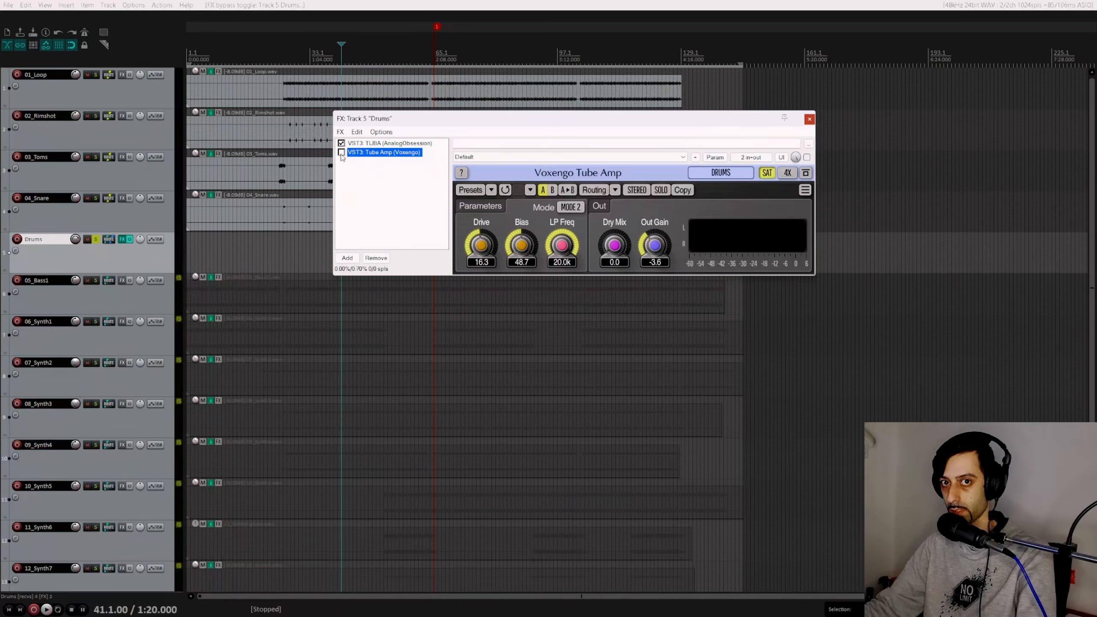
key(space)
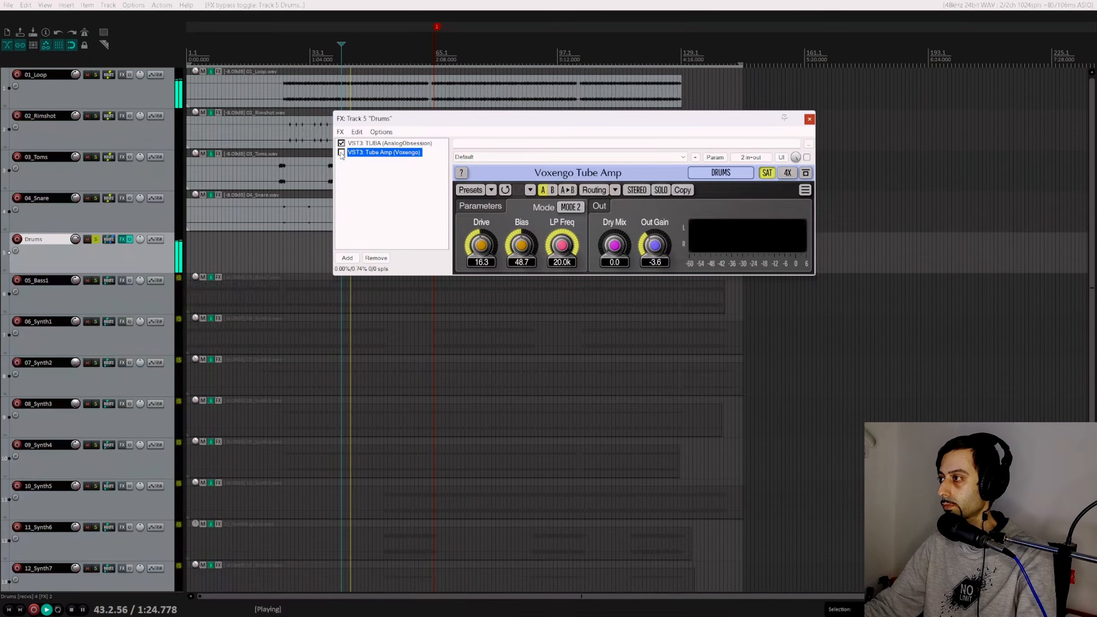
click(341, 152)
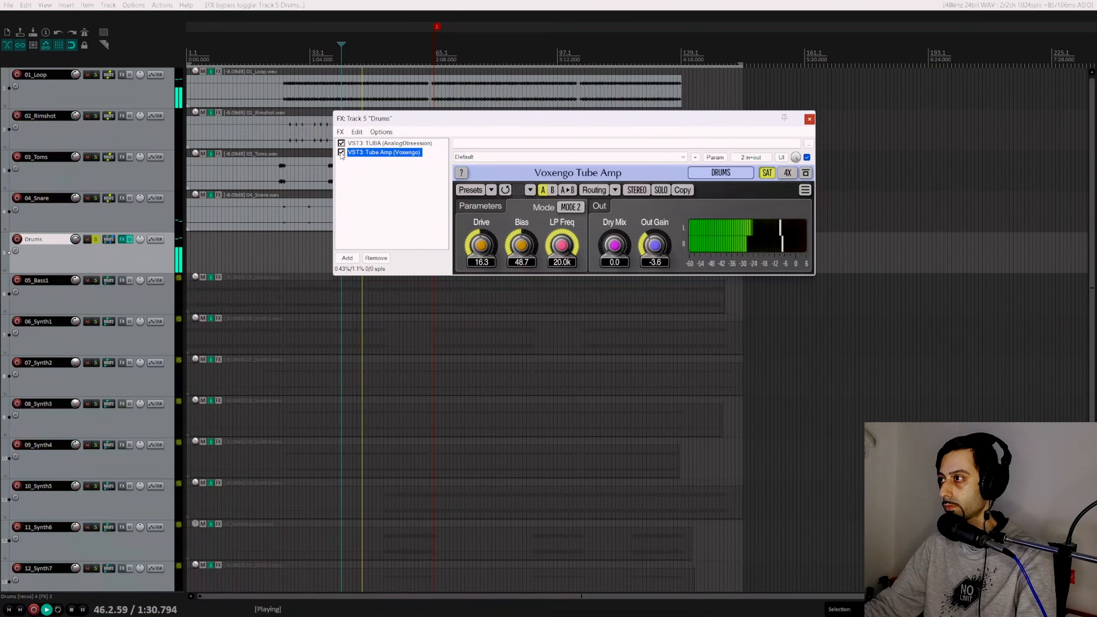
key(space)
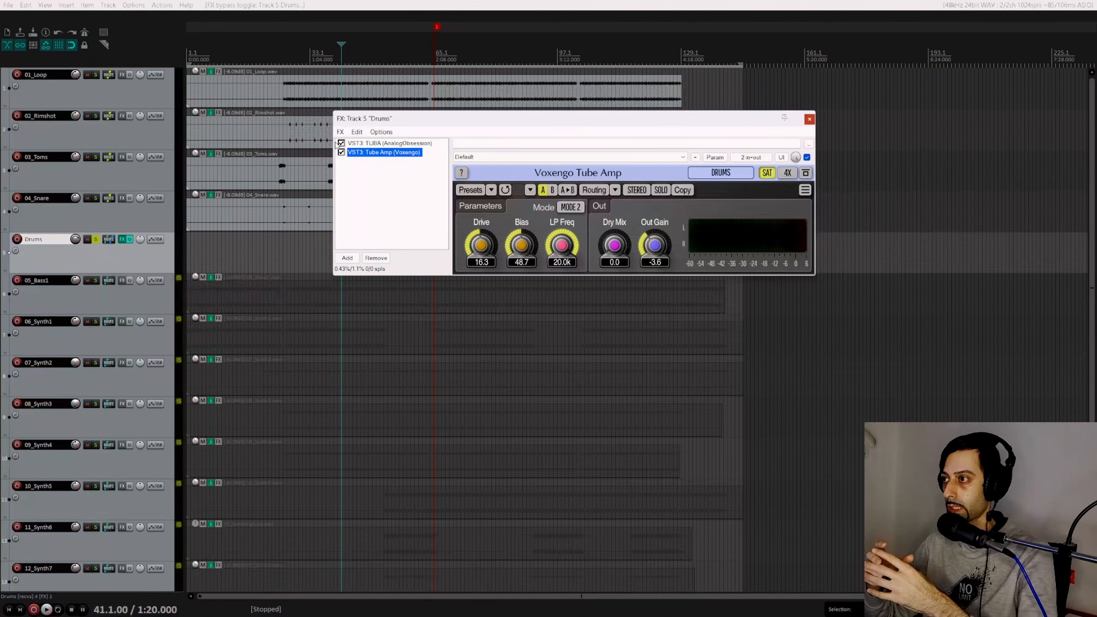
Step: Unsolo the Drums track and compare its FX chain bypassed and enabled while the full mix plays
click(97, 240)
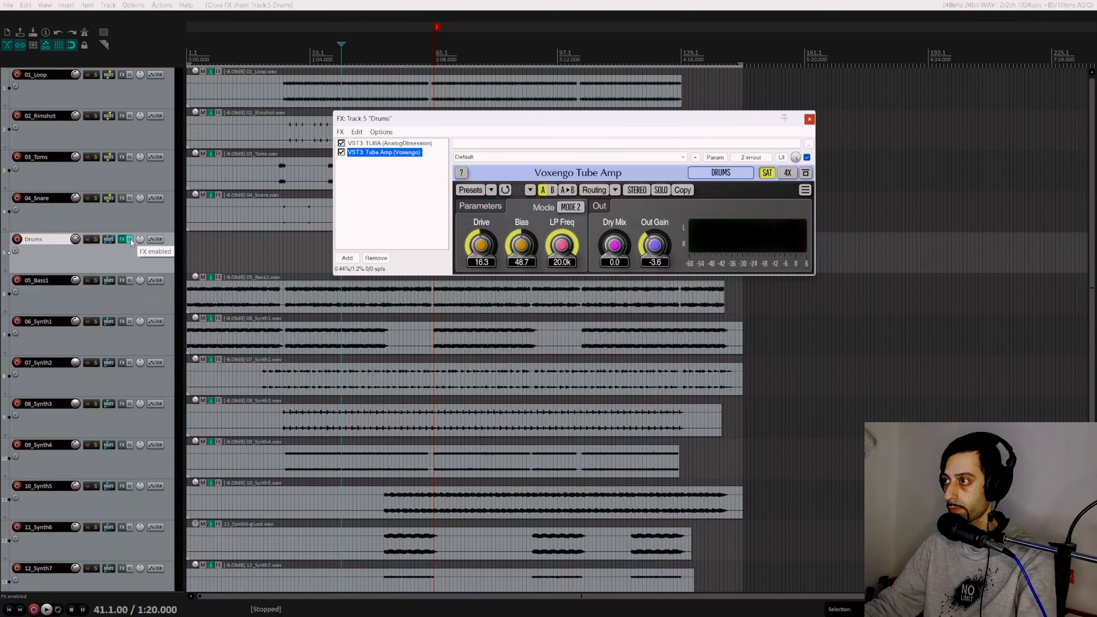
click(130, 240)
key(space)
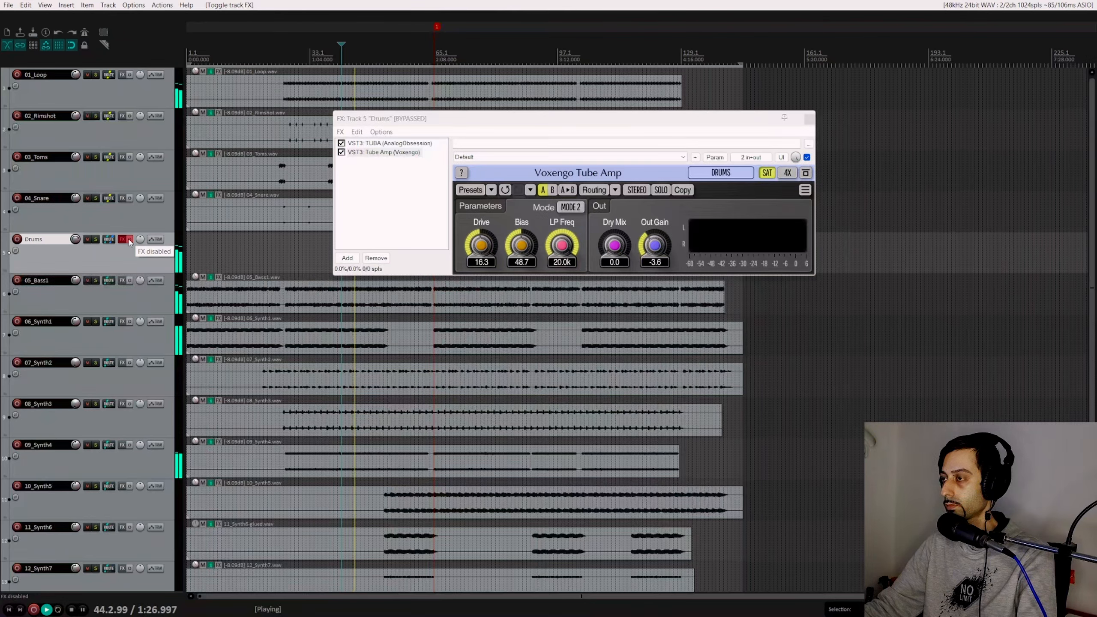
click(129, 241)
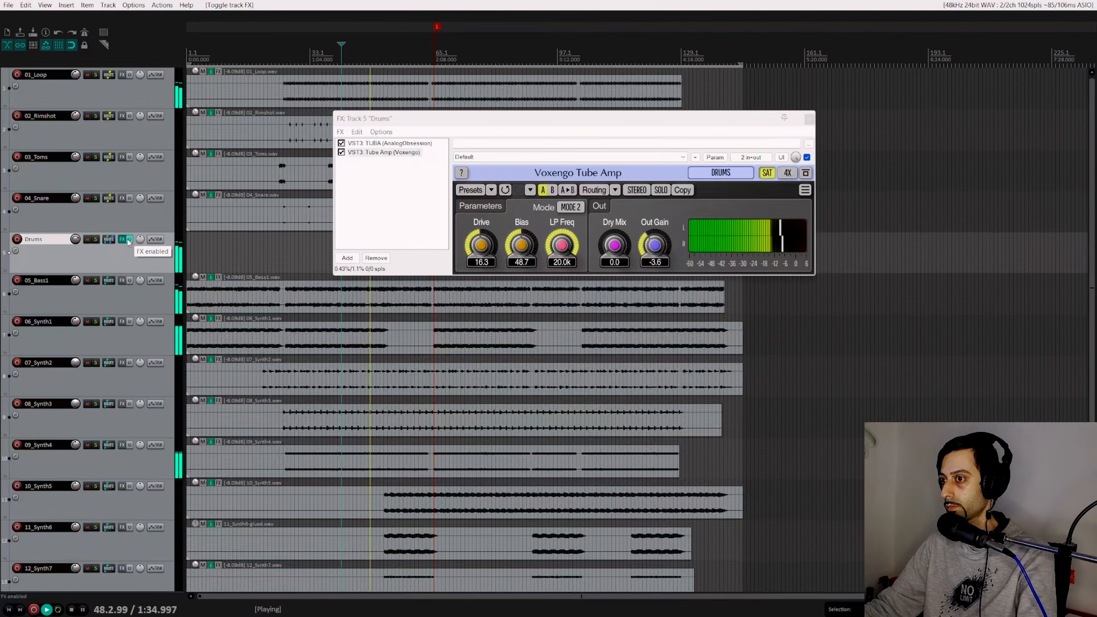
click(128, 240)
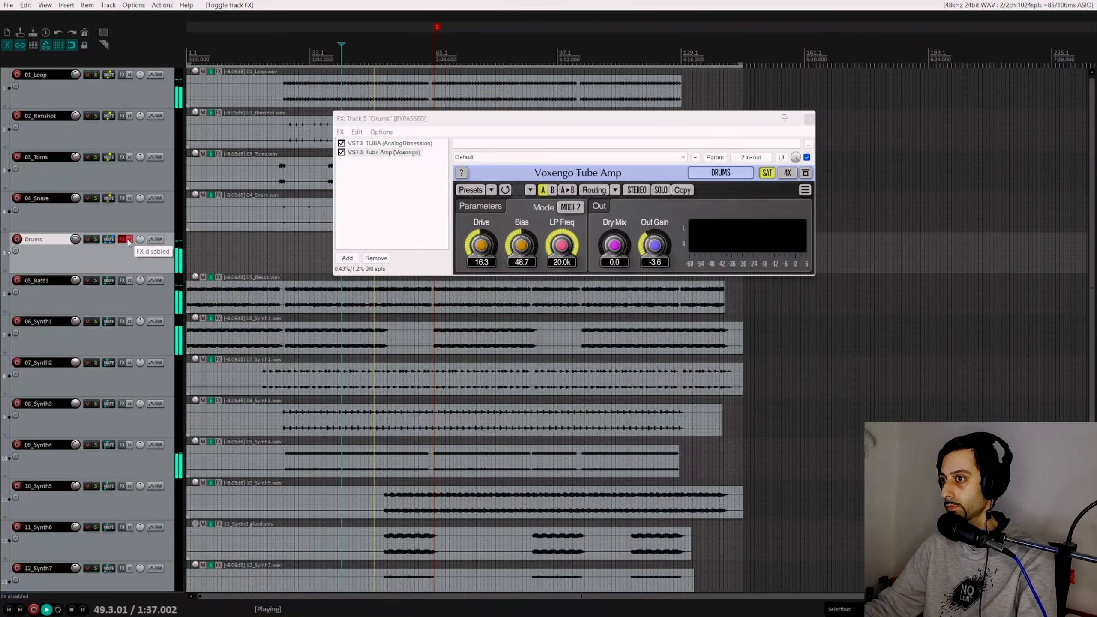
click(129, 241)
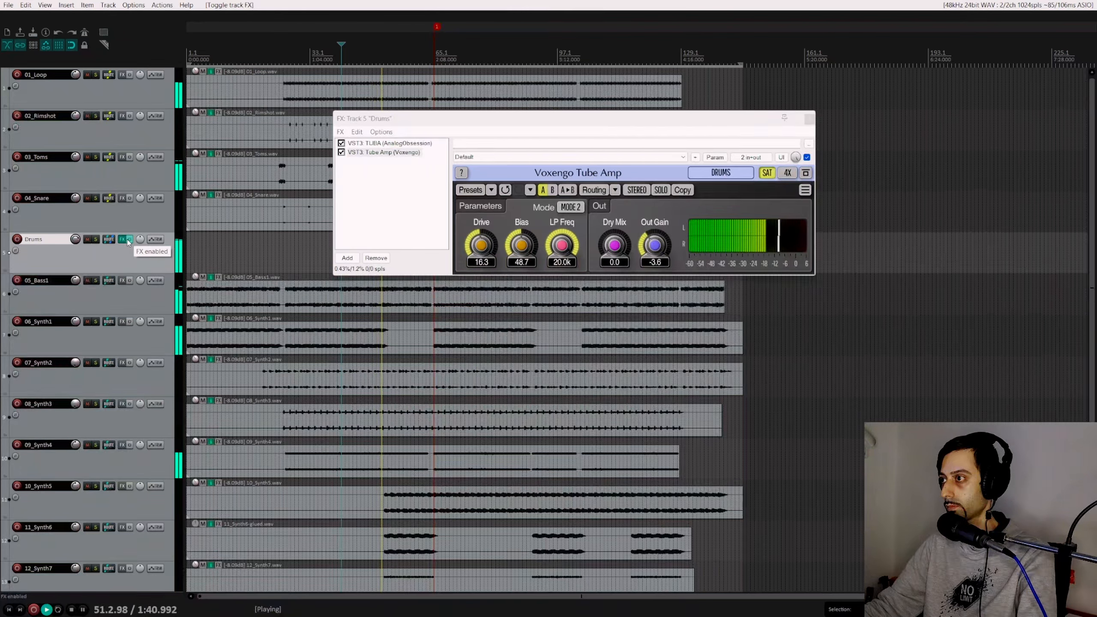
click(129, 240)
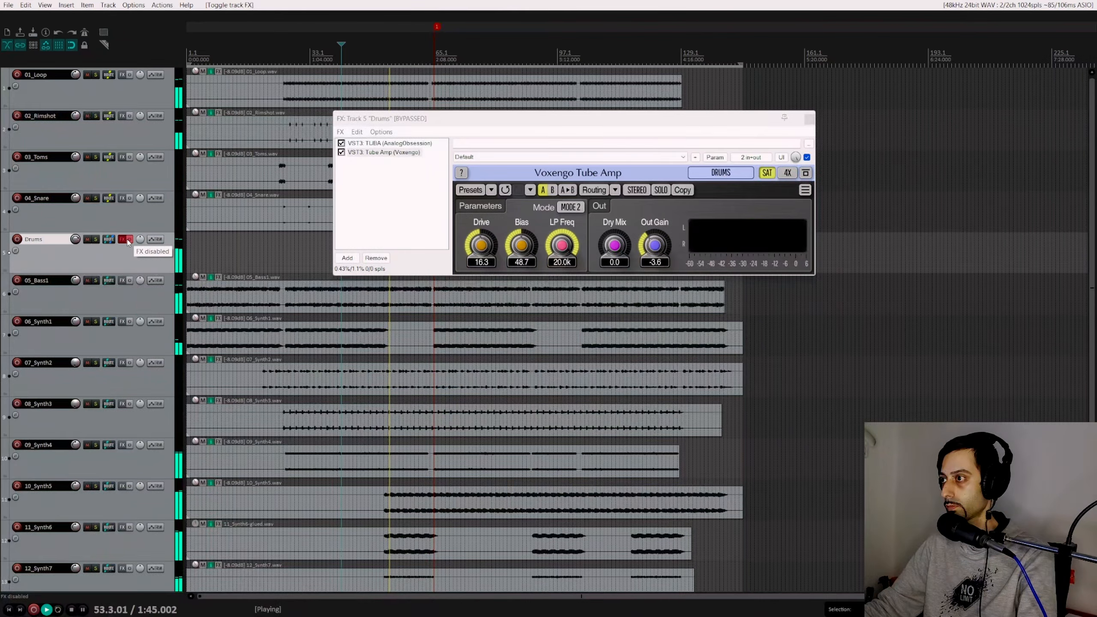
click(128, 240)
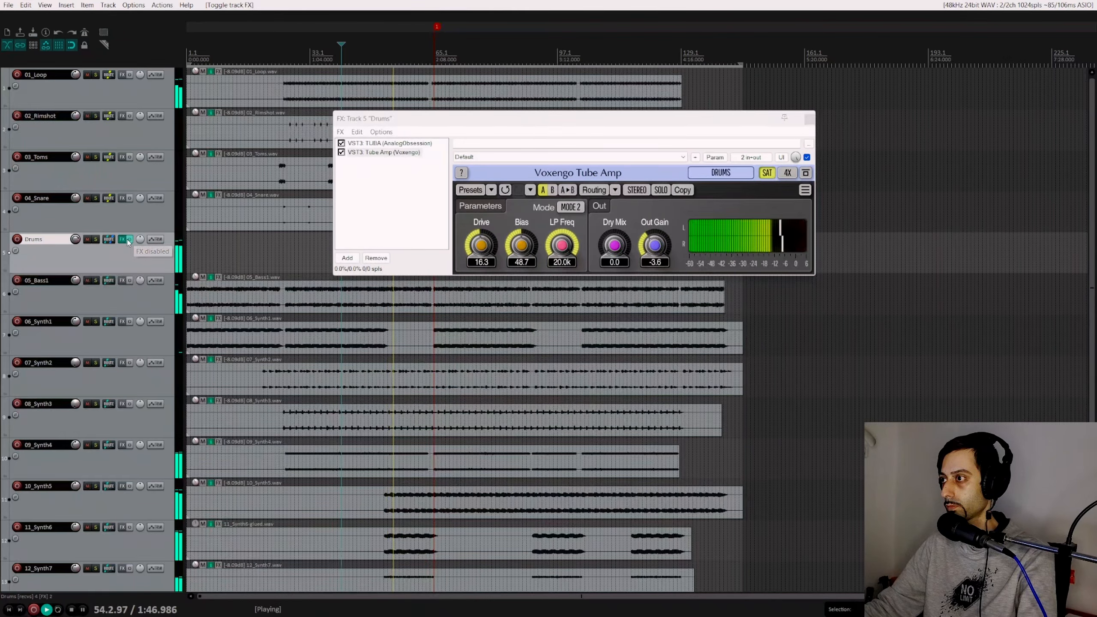
key(space)
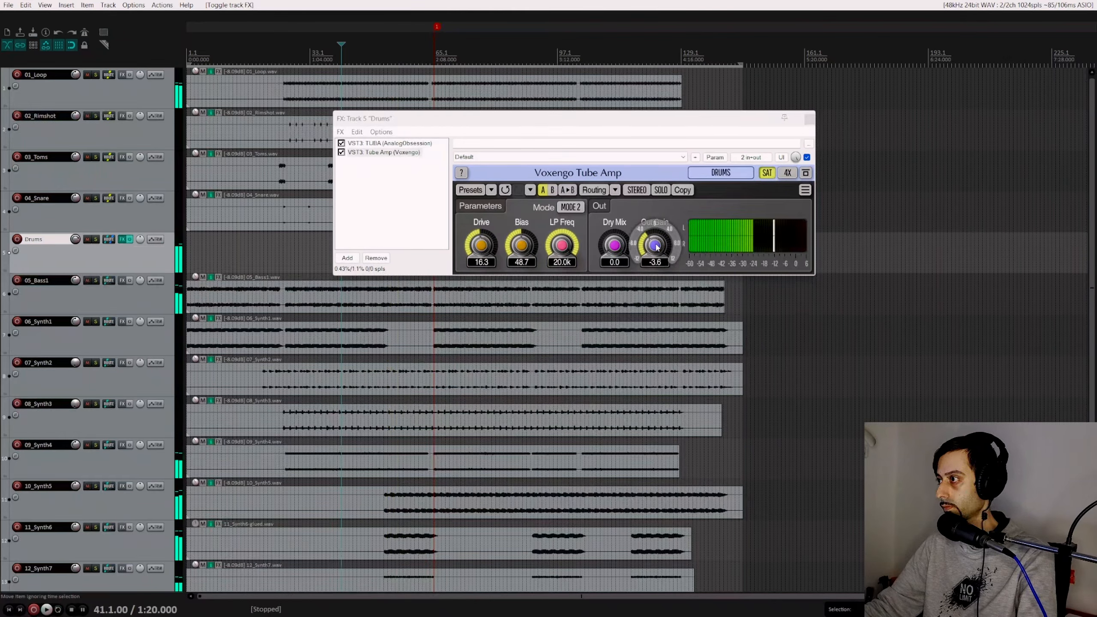
Step: Set the Tube Amp's Out Gain to -4.1 and compare the Drums FX bypassed and enabled in the mix
drag(655, 246, 656, 248)
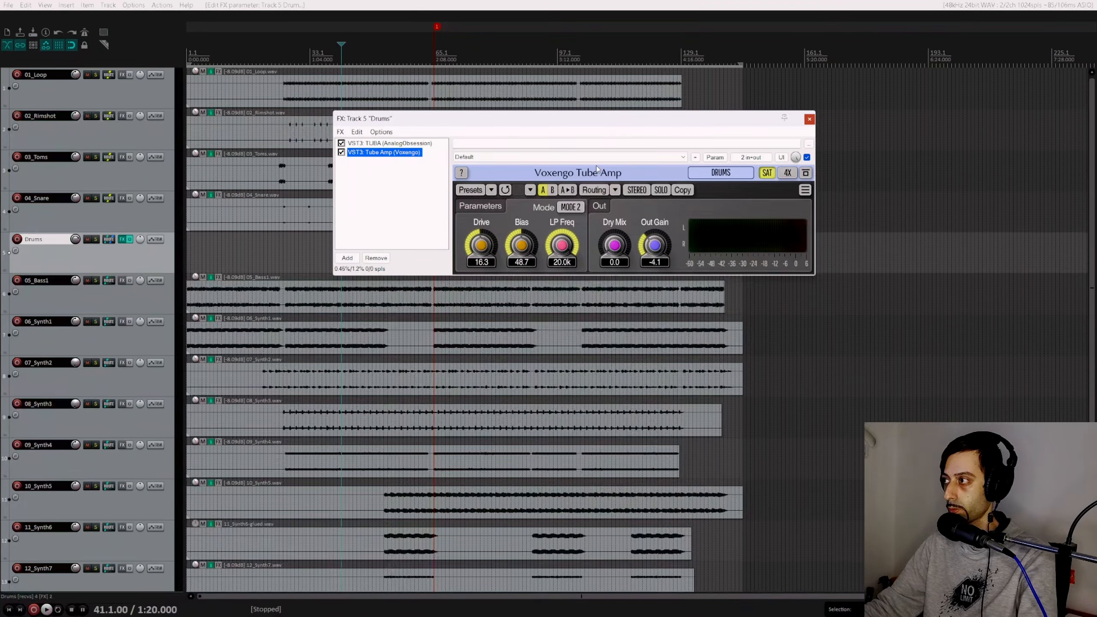
key(space)
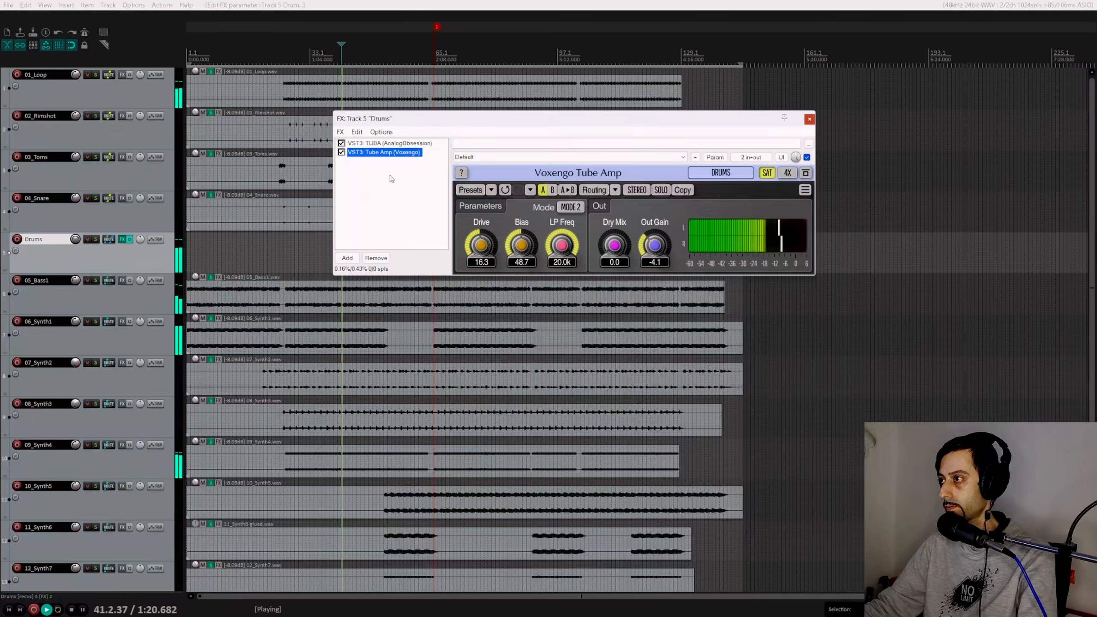
click(130, 241)
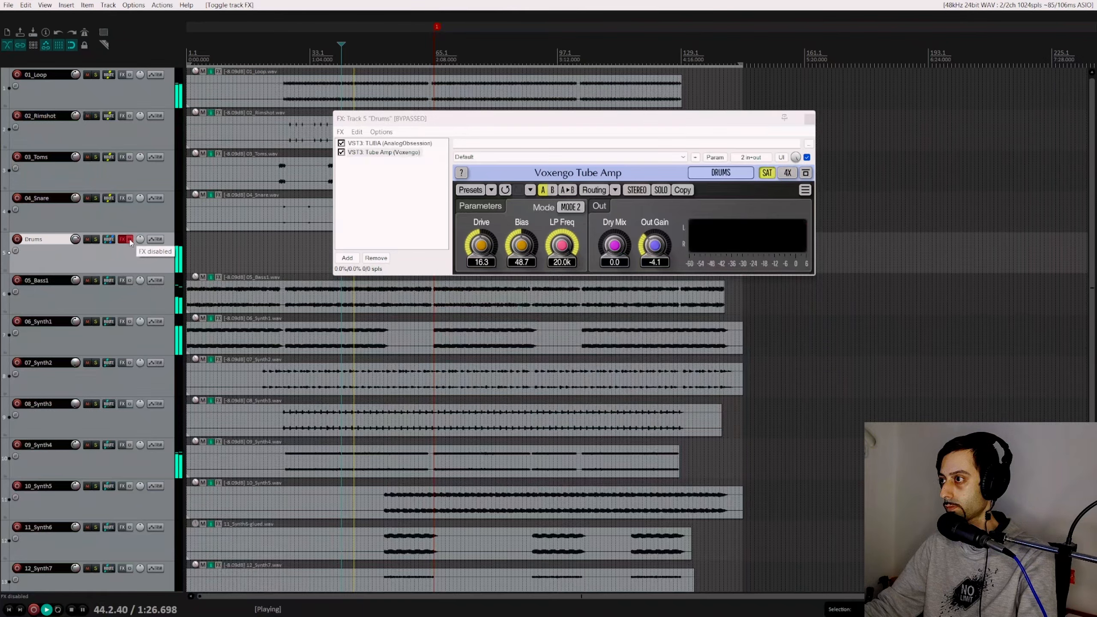
click(129, 241)
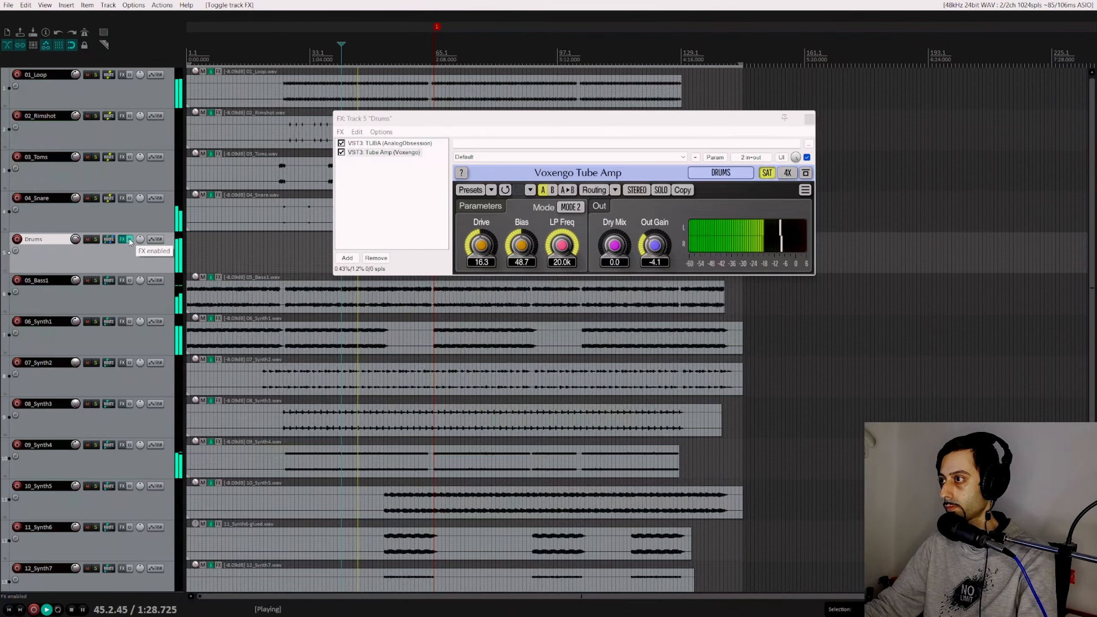
key(space)
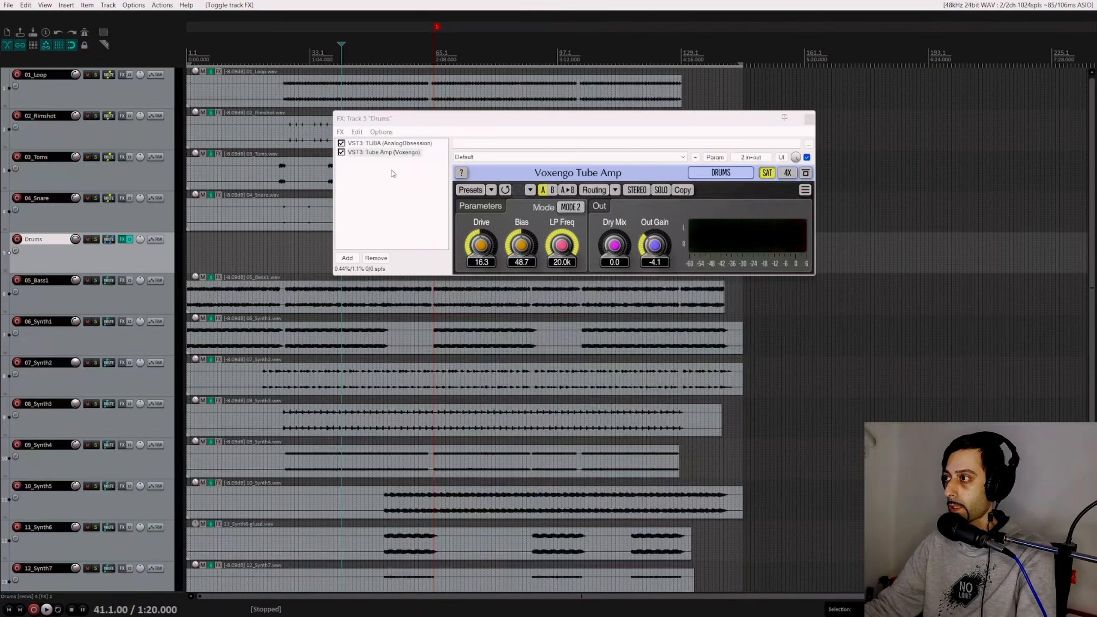
Step: Move the Drums FX window over the track area and look through the TUBA and Tube Amp plugins
drag(503, 130, 424, 191)
click(298, 205)
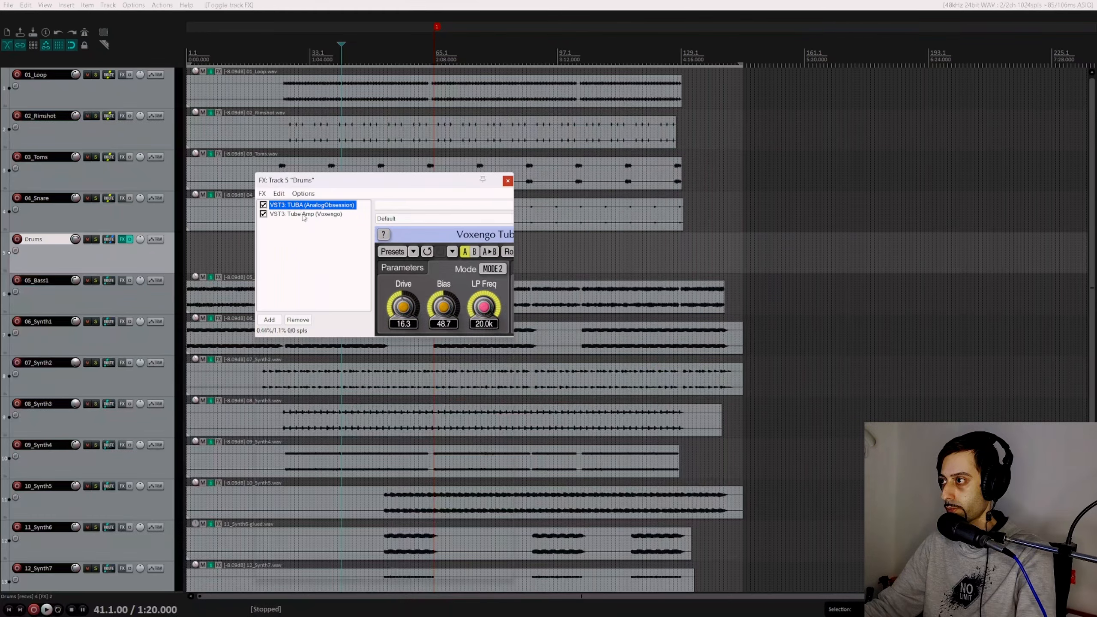
click(298, 214)
click(298, 205)
drag(391, 180, 368, 148)
click(386, 138)
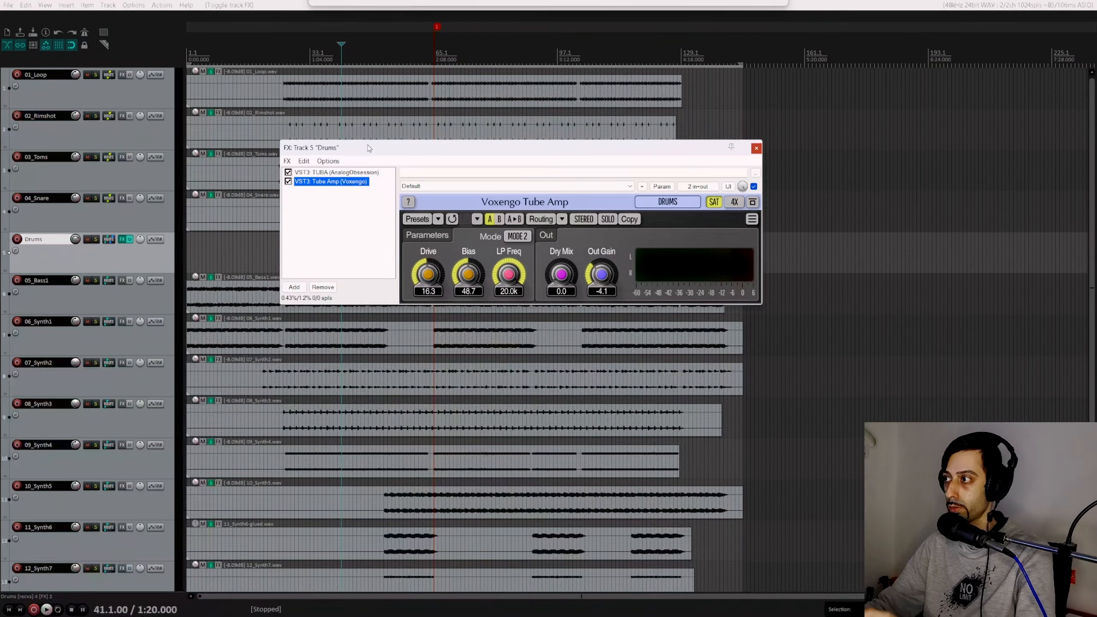